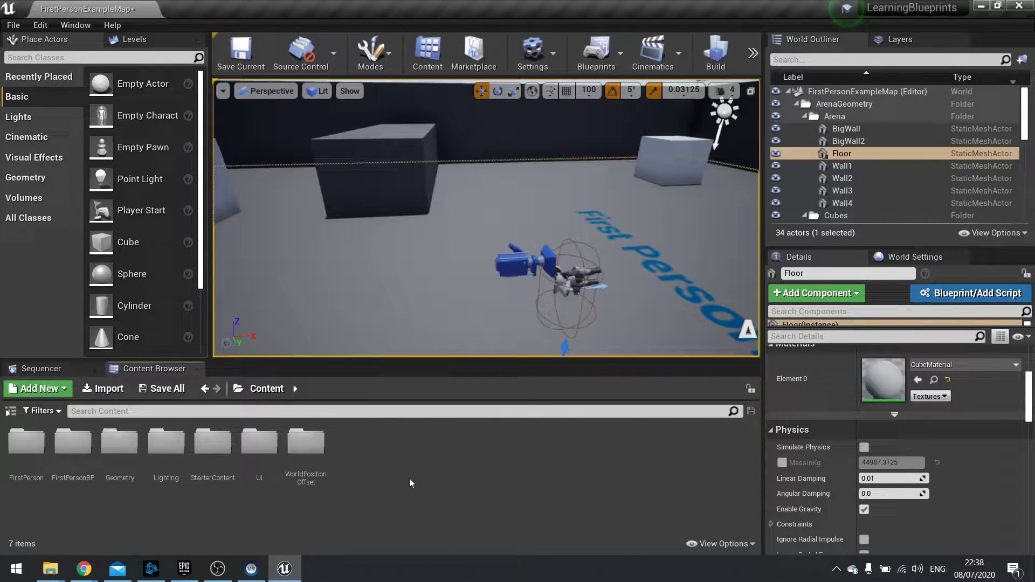
Switch to Chrome to view the Coolvetica font page on dafont.com, and return to Unreal Editor.
{"action": "mouse_move", "coordinate": [83, 568]}
{"action": "left_click", "coordinate": [216, 507]}
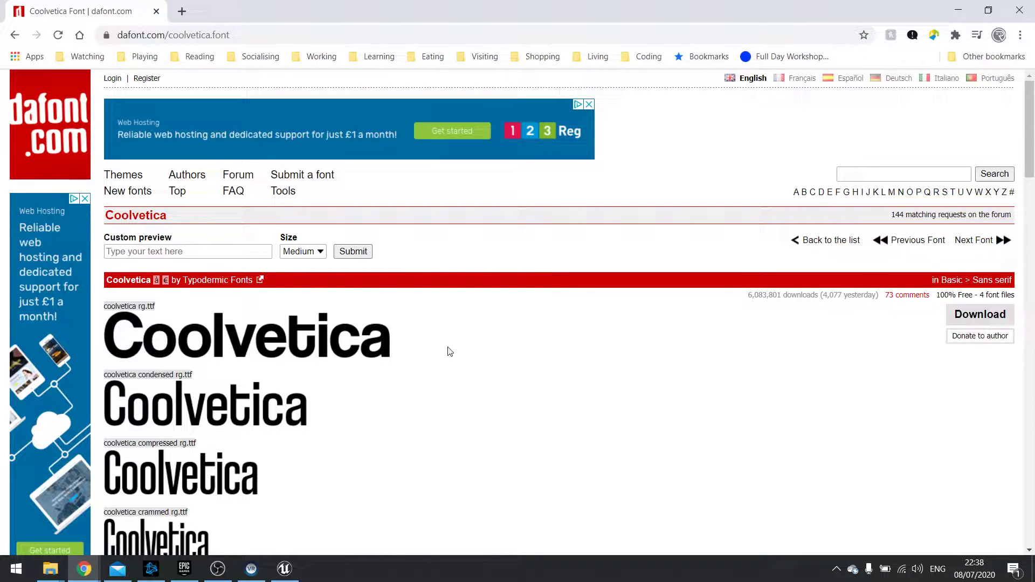
{"action": "left_click", "coordinate": [284, 568]}
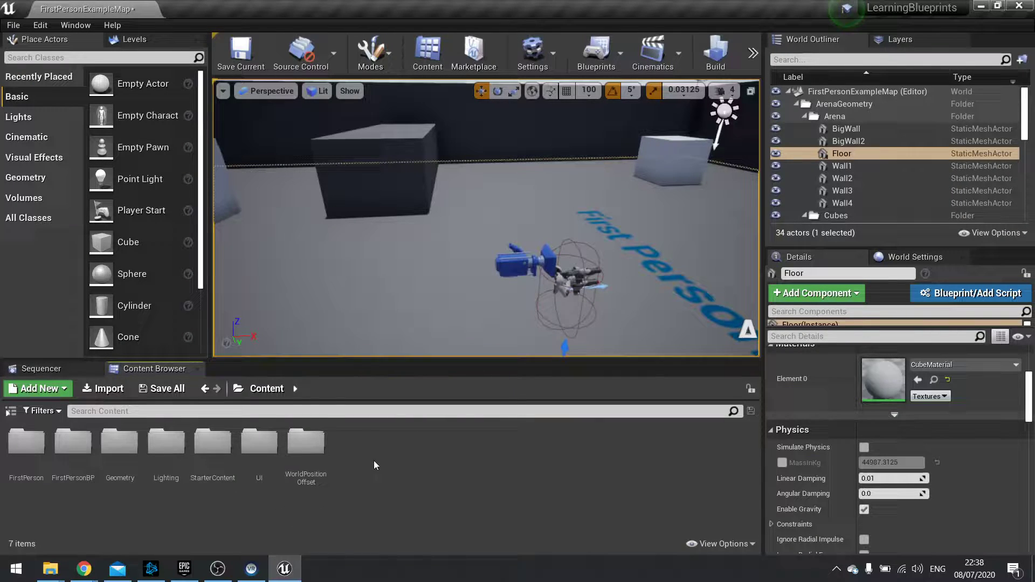
Bring up the downloaded coolvetica folder in File Explorer and look over its compressed, condensed, crammed and regular font files.
{"action": "mouse_move", "coordinate": [50, 569]}
{"action": "left_click", "coordinate": [298, 507]}
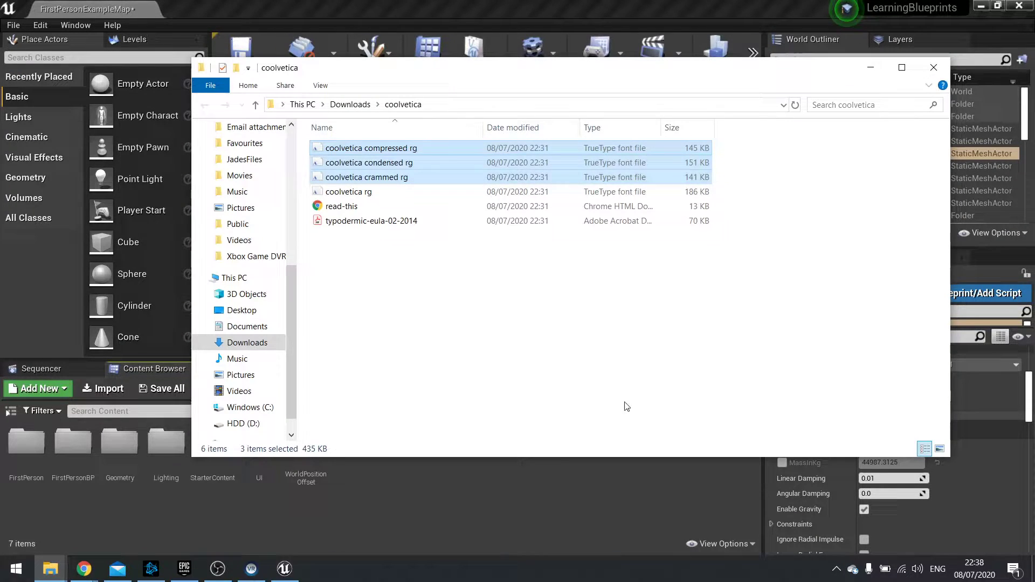
{"action": "left_click_drag", "start_coordinate": [397, 67], "coordinate": [550, 39]}
{"action": "left_click", "coordinate": [483, 221]}
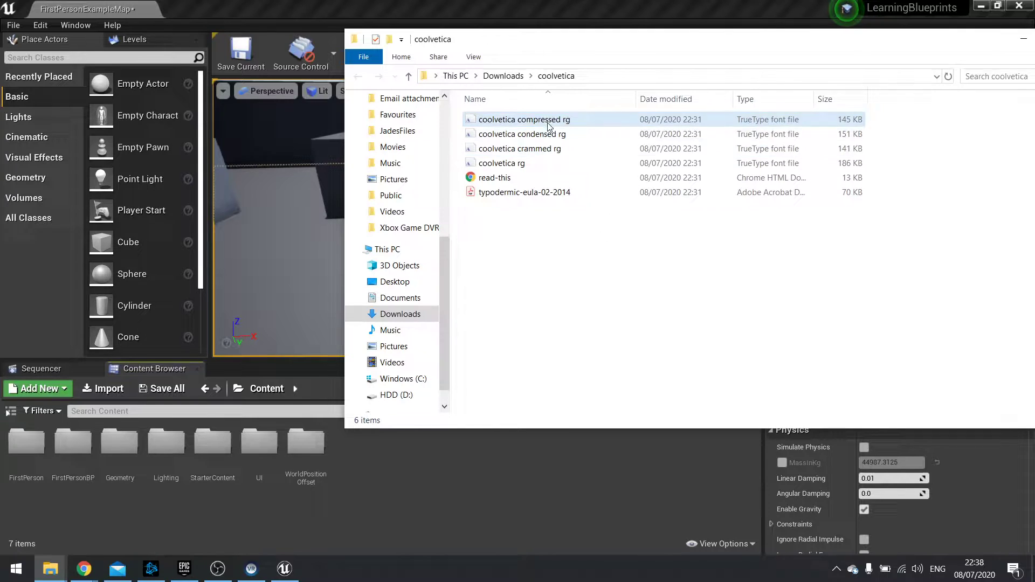
{"action": "left_click", "coordinate": [528, 167]}
{"action": "left_click", "coordinate": [529, 149]}
{"action": "left_click", "coordinate": [527, 120]}
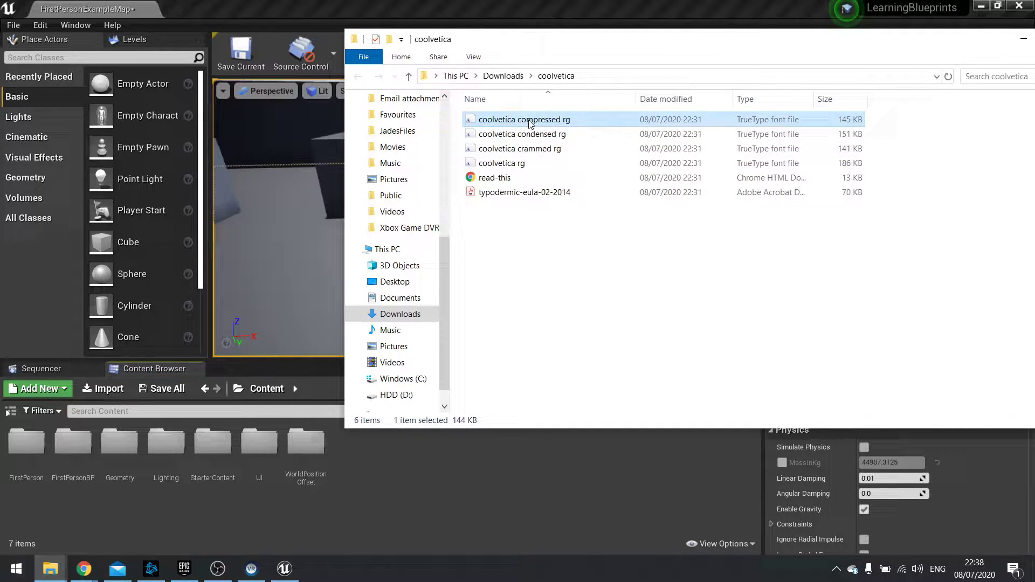
{"action": "left_click", "coordinate": [528, 137]}
{"action": "left_click", "coordinate": [529, 149]}
{"action": "left_click", "coordinate": [518, 162]}
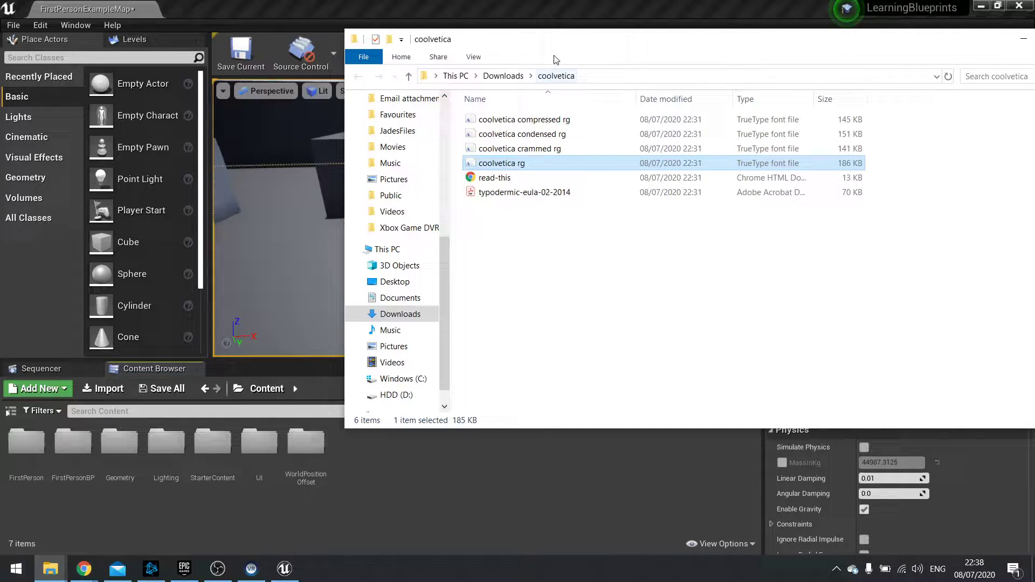
Import the coolvetica rg font file into the project's Content folder, creating a new Font asset with it as default font.
{"action": "left_click_drag", "start_coordinate": [559, 46], "coordinate": [721, 72]}
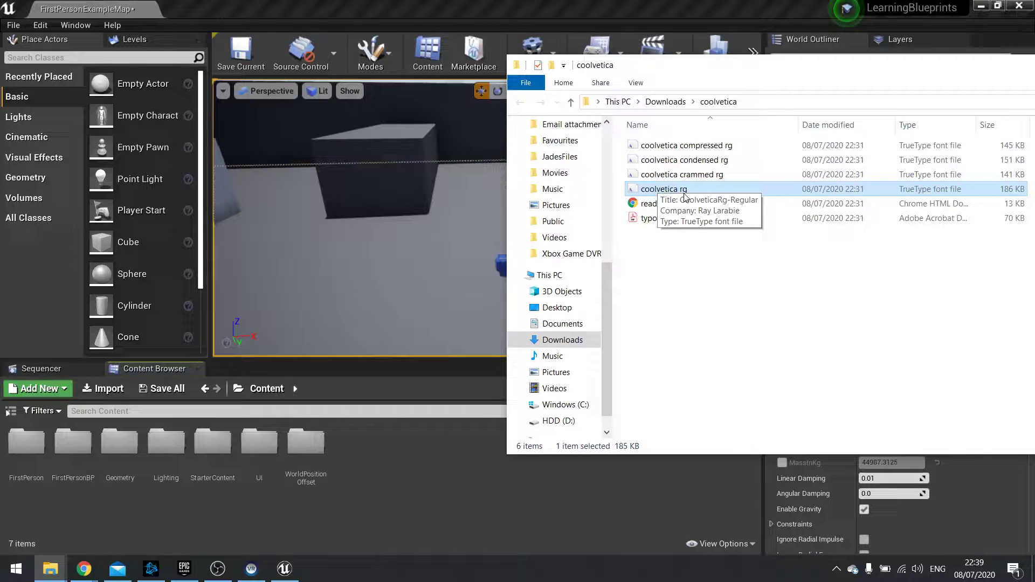
{"action": "left_click_drag", "start_coordinate": [687, 195], "coordinate": [401, 449]}
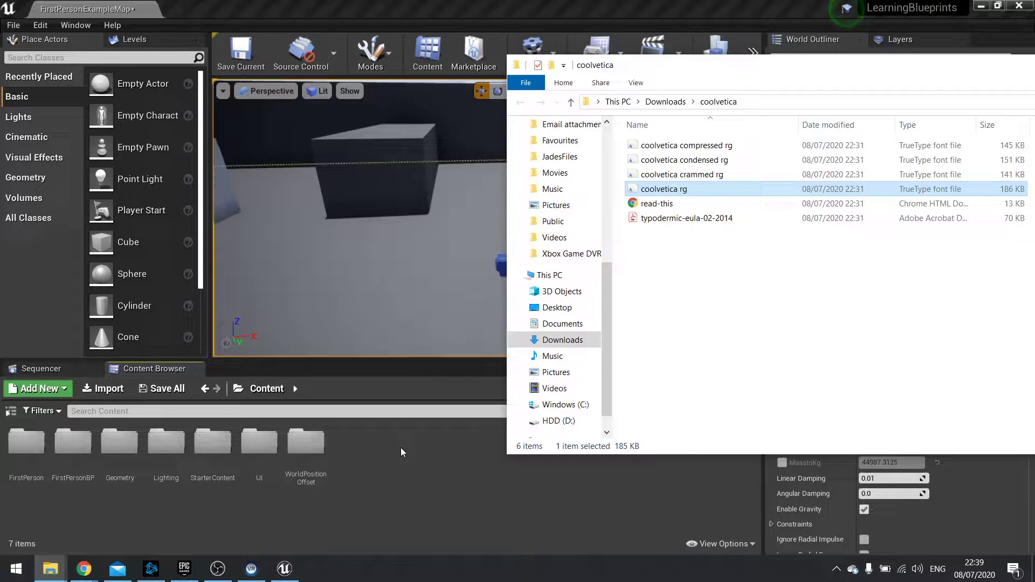
{"action": "left_click_drag", "start_coordinate": [965, 74], "coordinate": [695, 79]}
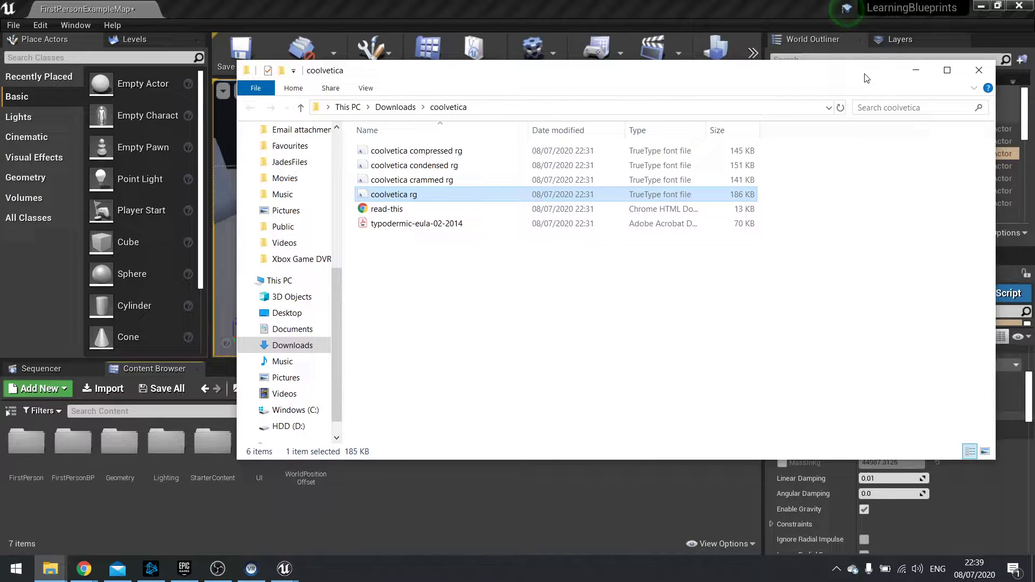
{"action": "left_click", "coordinate": [441, 254]}
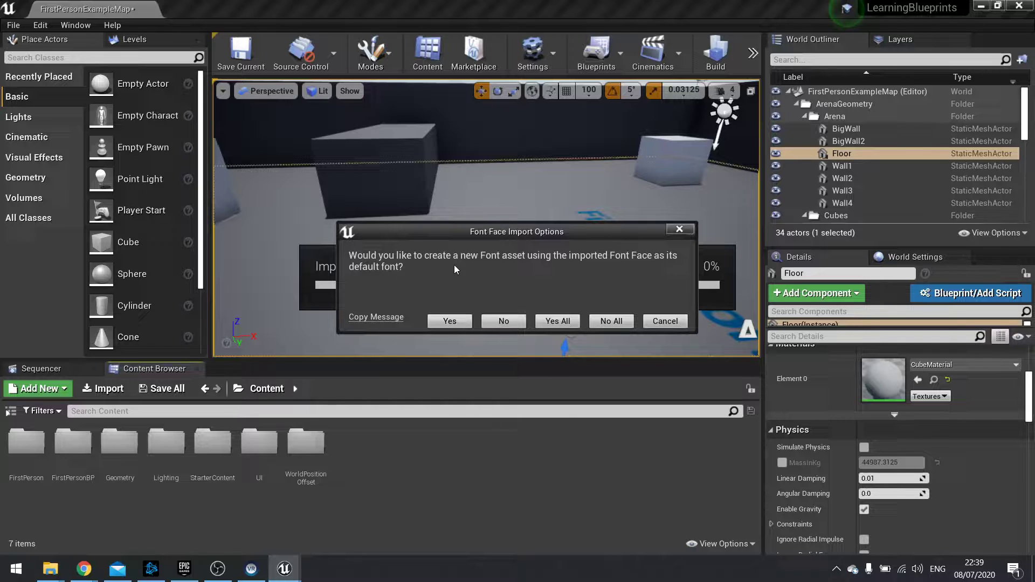
{"action": "left_click", "coordinate": [450, 321]}
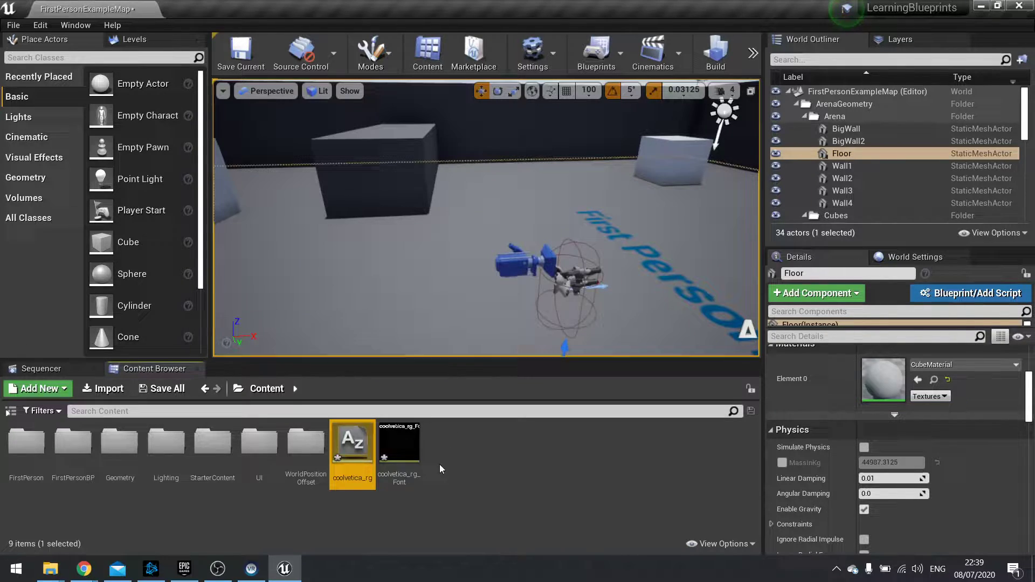
Compare the imported coolvetica_rg font face with the coolvetica_rg_Font asset.
{"action": "left_click", "coordinate": [381, 442]}
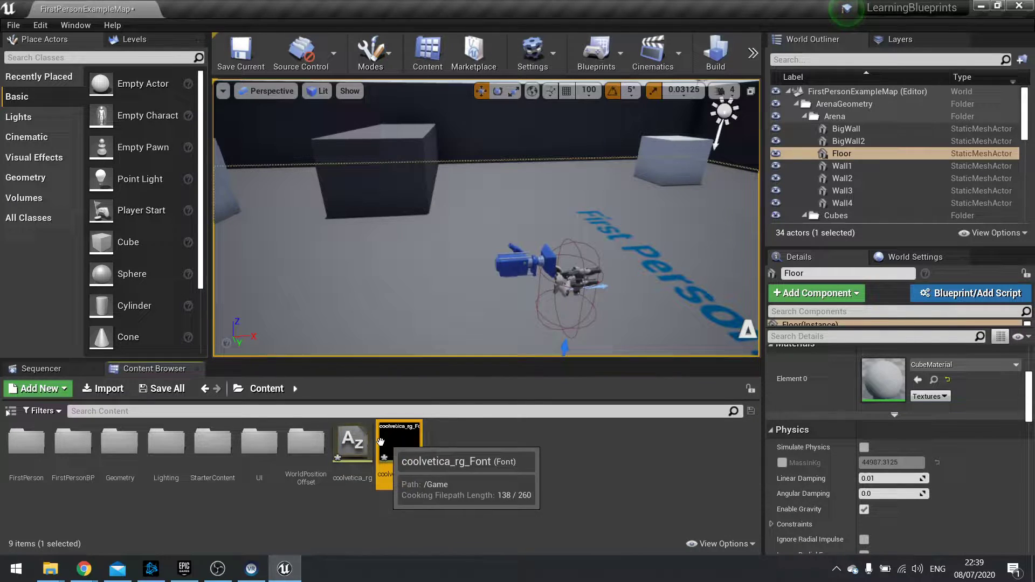
{"action": "left_click", "coordinate": [362, 459]}
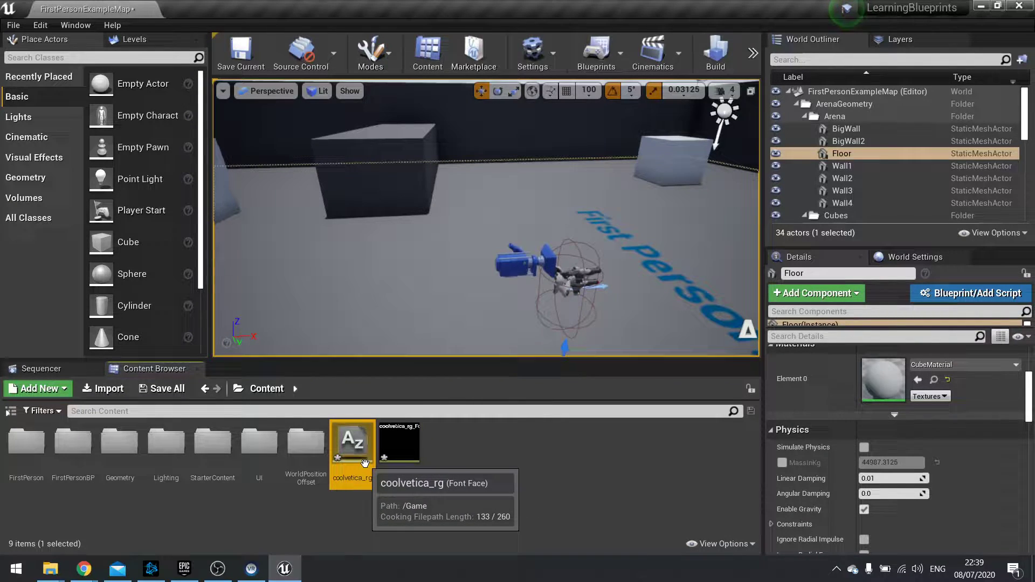
{"action": "left_click", "coordinate": [391, 437]}
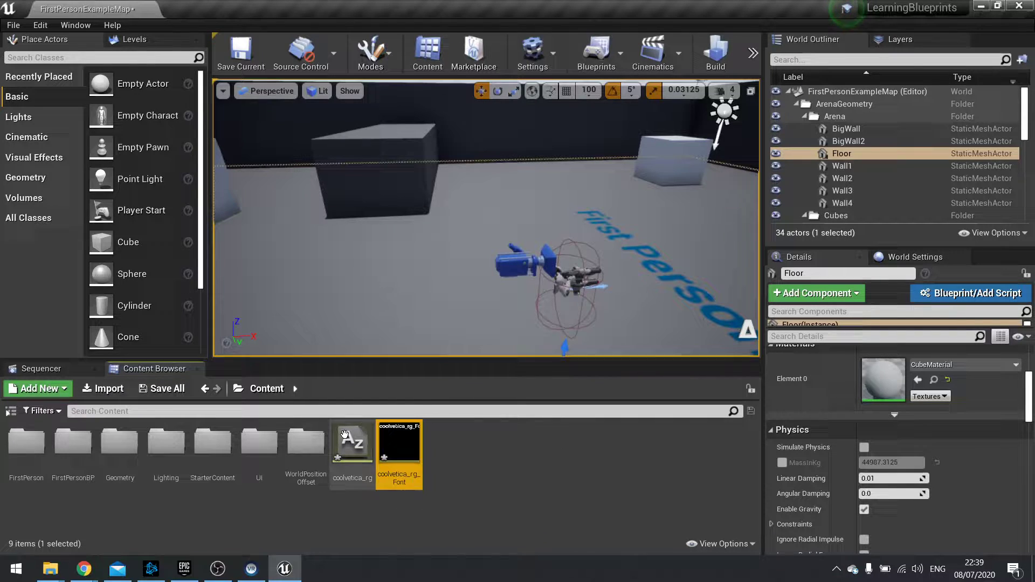
{"action": "left_click", "coordinate": [343, 436]}
{"action": "left_click", "coordinate": [396, 445]}
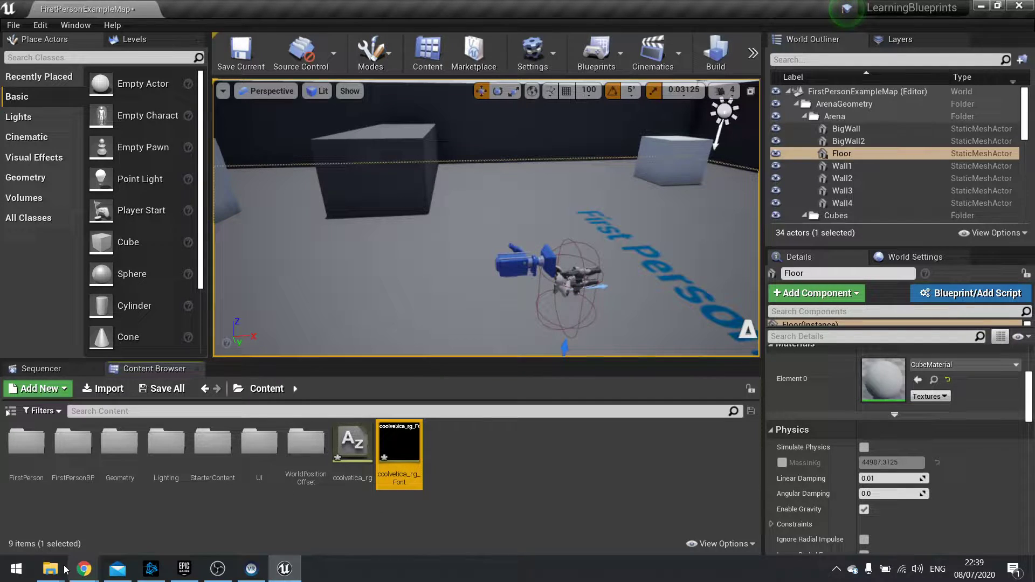
Import the coolvetica compressed, condensed and crammed rg files into the Content folder without creating Font assets for any of them.
{"action": "mouse_move", "coordinate": [50, 569]}
{"action": "left_click", "coordinate": [296, 510]}
{"action": "left_click", "coordinate": [410, 179]}
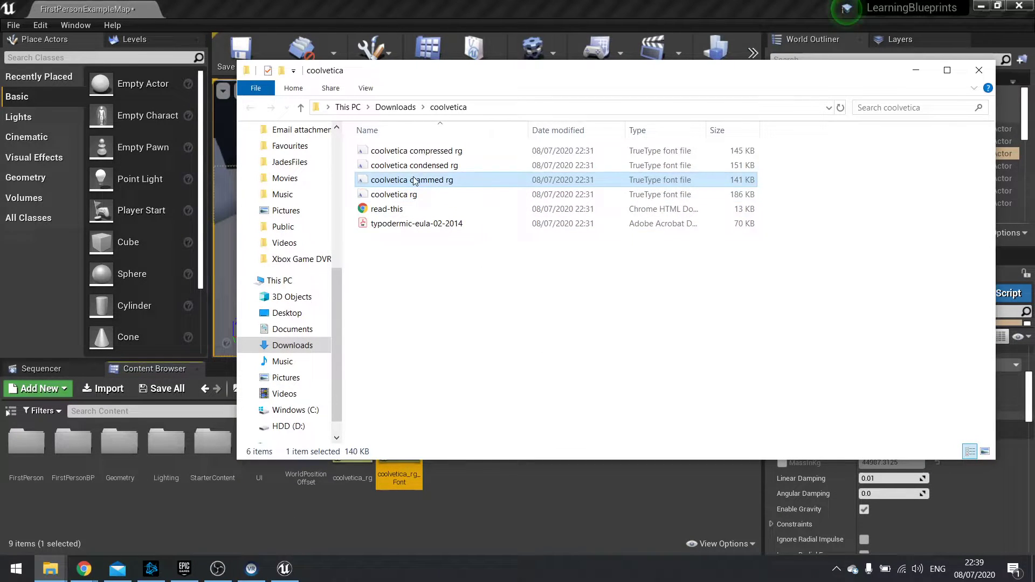
{"action": "left_click", "coordinate": [440, 151], "text": "shift"}
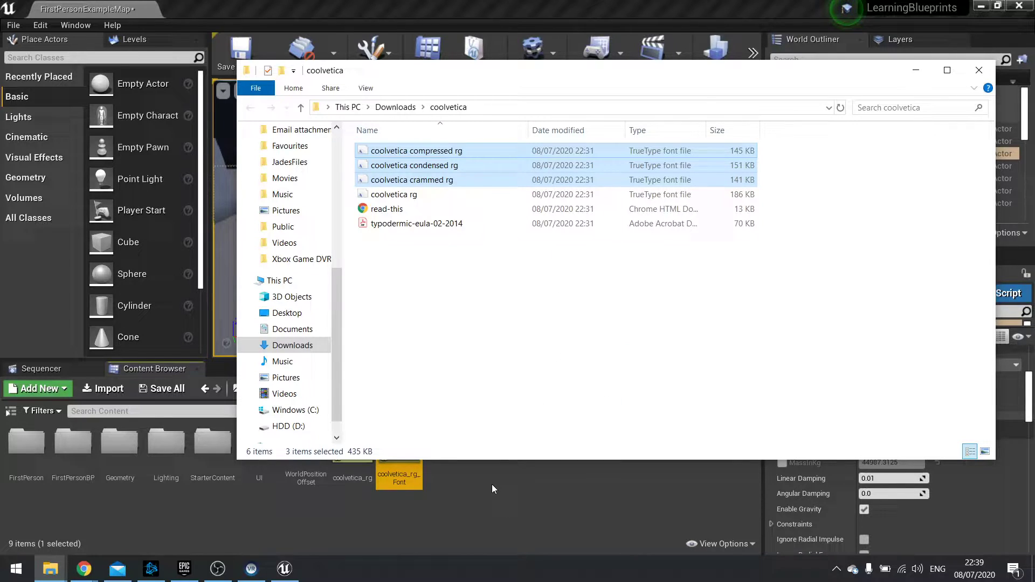
{"action": "left_click", "coordinate": [914, 76]}
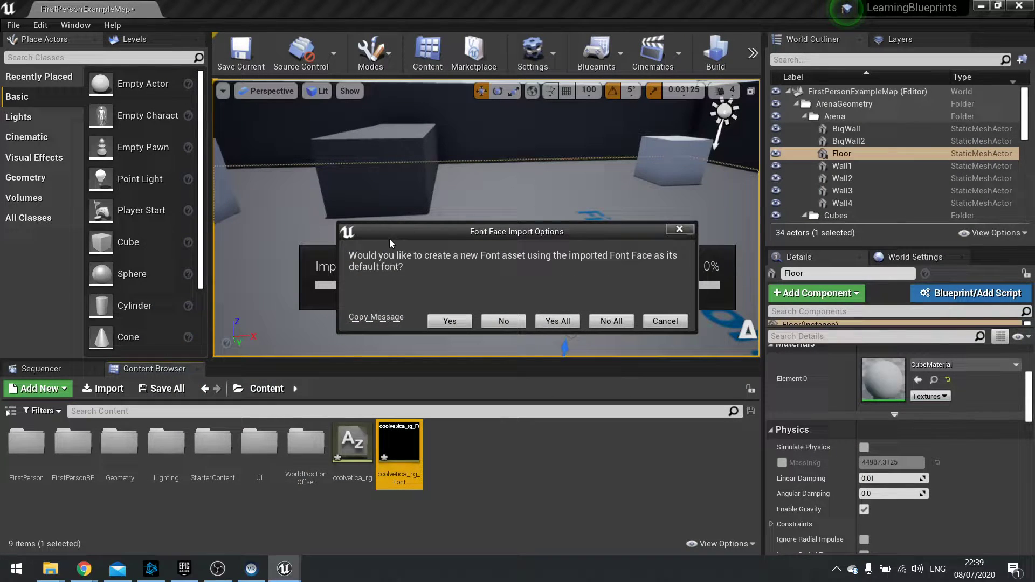
{"action": "left_click", "coordinate": [610, 322]}
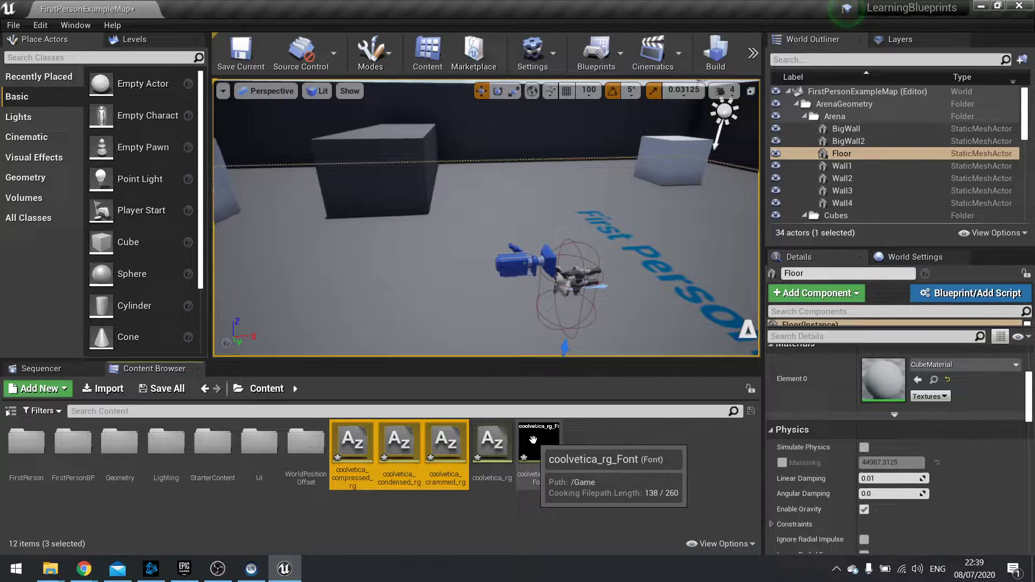
Open the coolvetica_rg_Font asset for editing and enlarge its preview area.
{"action": "left_click", "coordinate": [567, 439]}
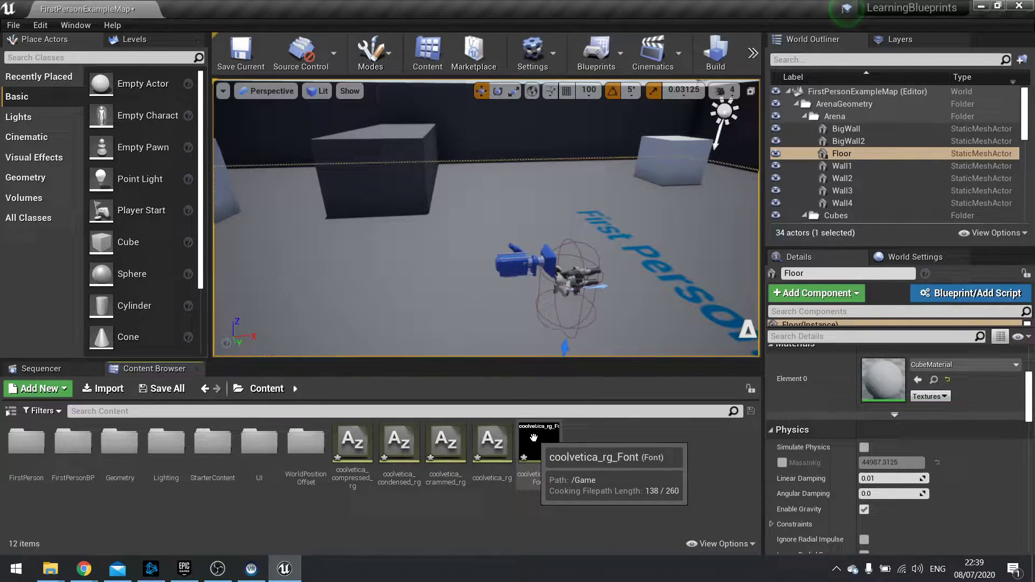
{"action": "double_click", "coordinate": [534, 438]}
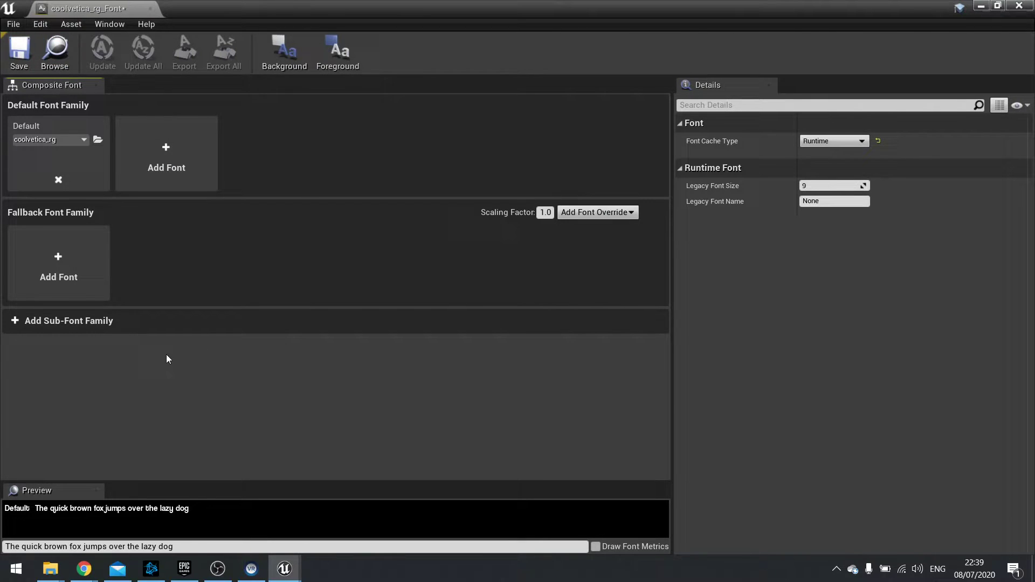
{"action": "left_click_drag", "start_coordinate": [144, 483], "coordinate": [156, 370]}
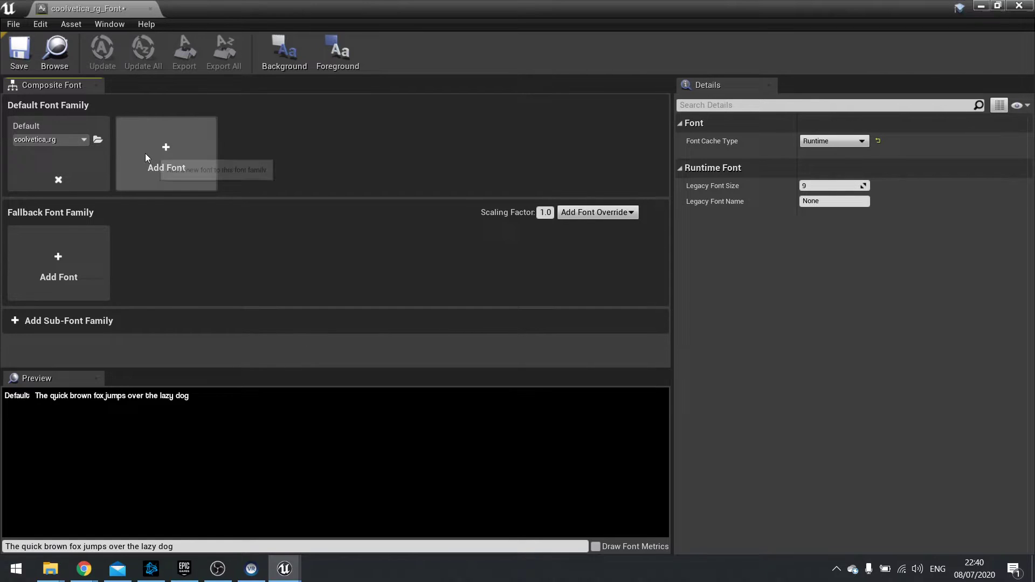
Add a font to the default font family using coolvetica_compressed_rg and name it Compressed.
{"action": "left_click", "coordinate": [167, 163]}
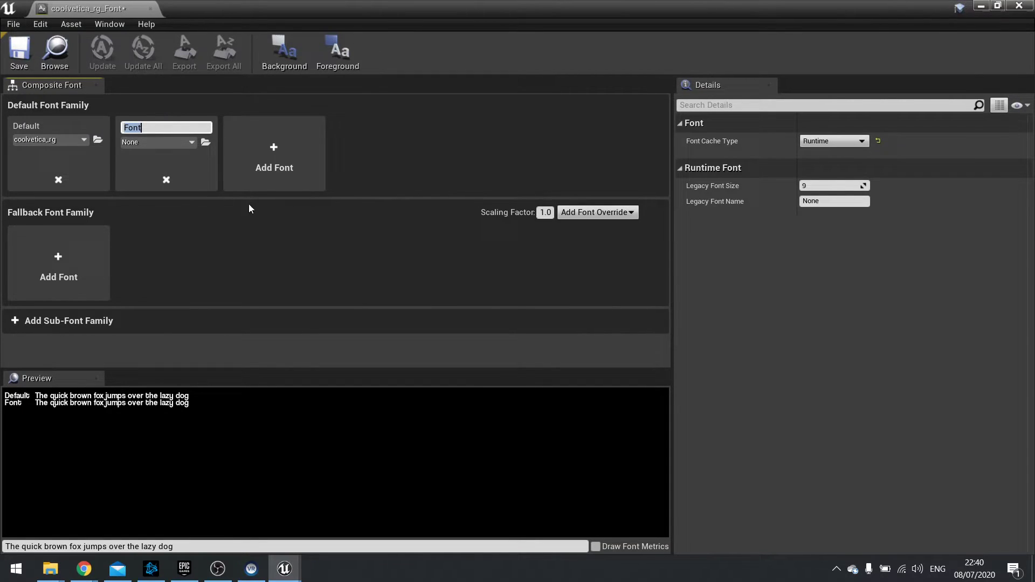
{"action": "key", "text": "Return"}
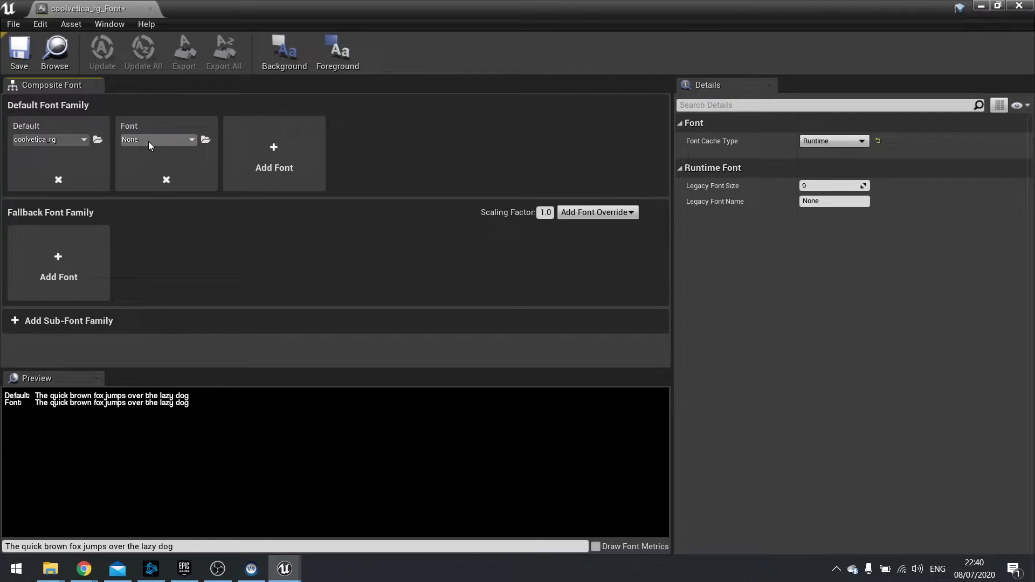
{"action": "left_click", "coordinate": [154, 140]}
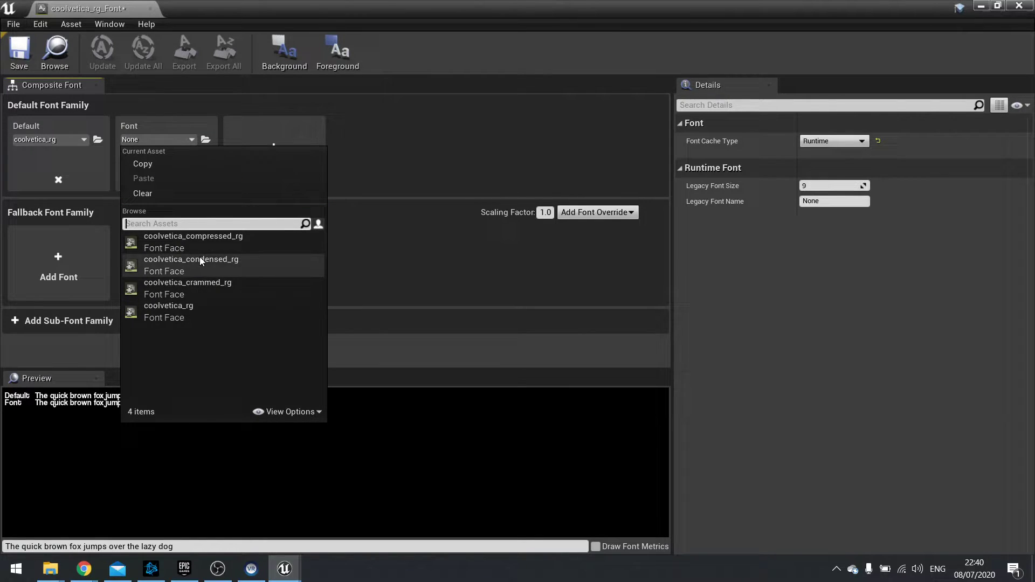
{"action": "left_click", "coordinate": [225, 244]}
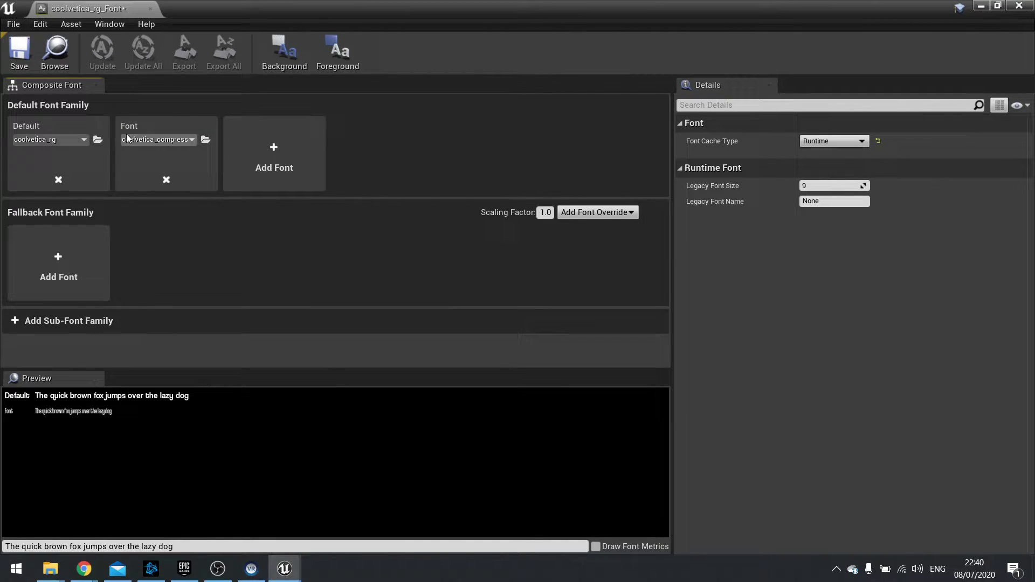
{"action": "left_click", "coordinate": [132, 127]}
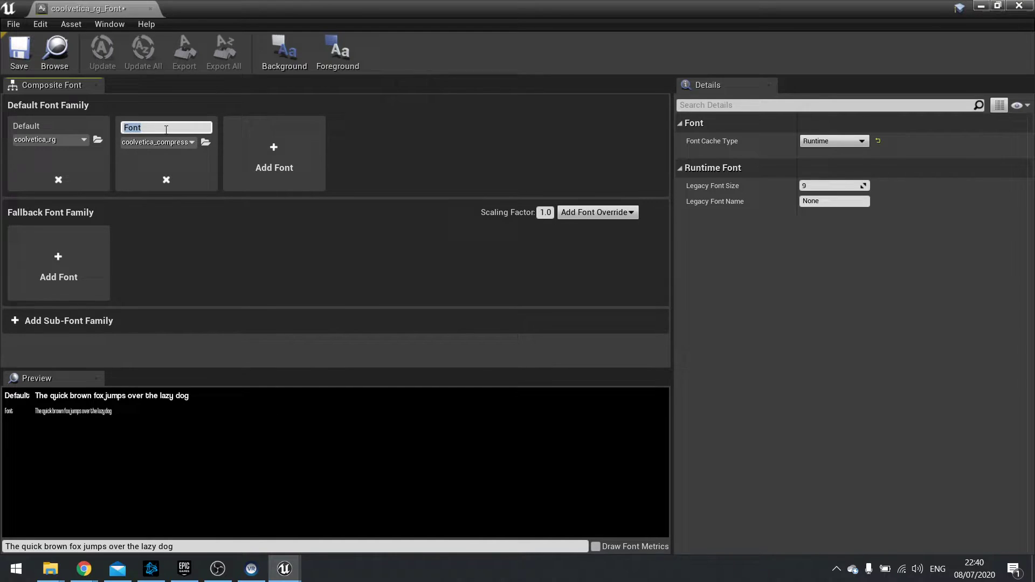
{"action": "type", "text": "Compresse"}
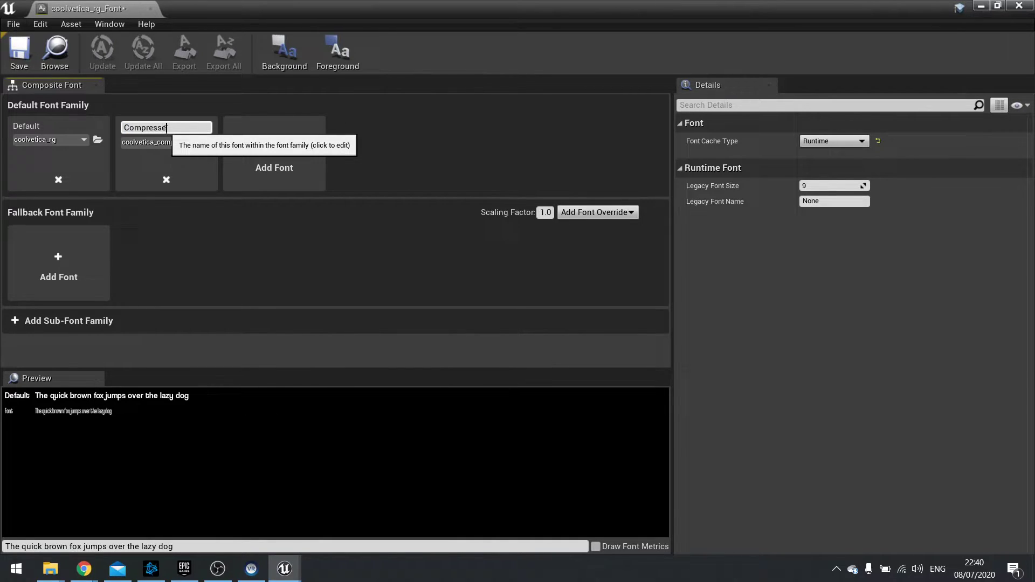
{"action": "type", "text": "d"}
{"action": "key", "text": "Return"}
Add a third font to the default font family using coolvetica_condensed_rg and name it Condensed.
{"action": "left_click", "coordinate": [278, 154]}
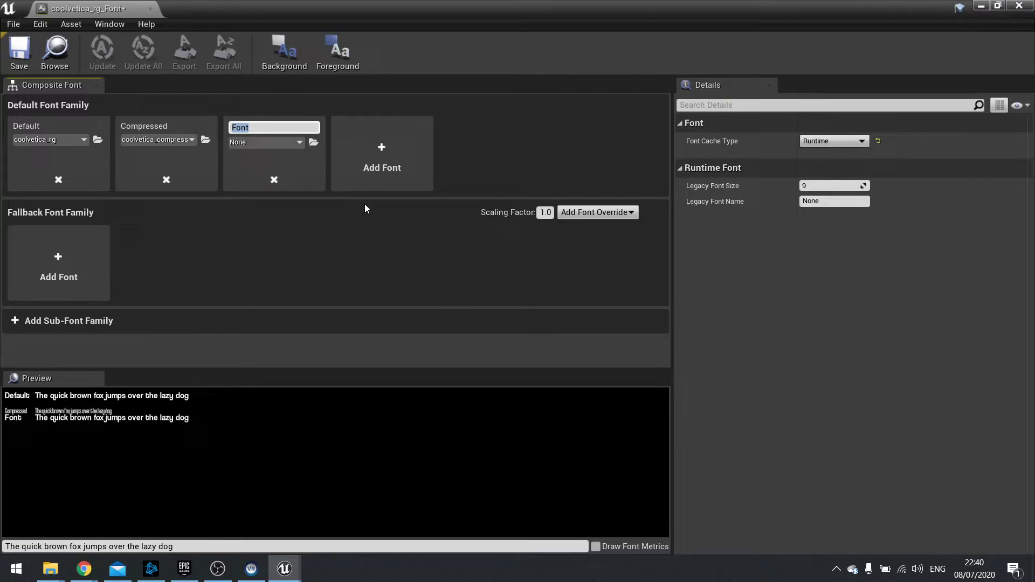
{"action": "left_click", "coordinate": [283, 177]}
{"action": "left_click", "coordinate": [282, 142]}
{"action": "left_click", "coordinate": [284, 254]}
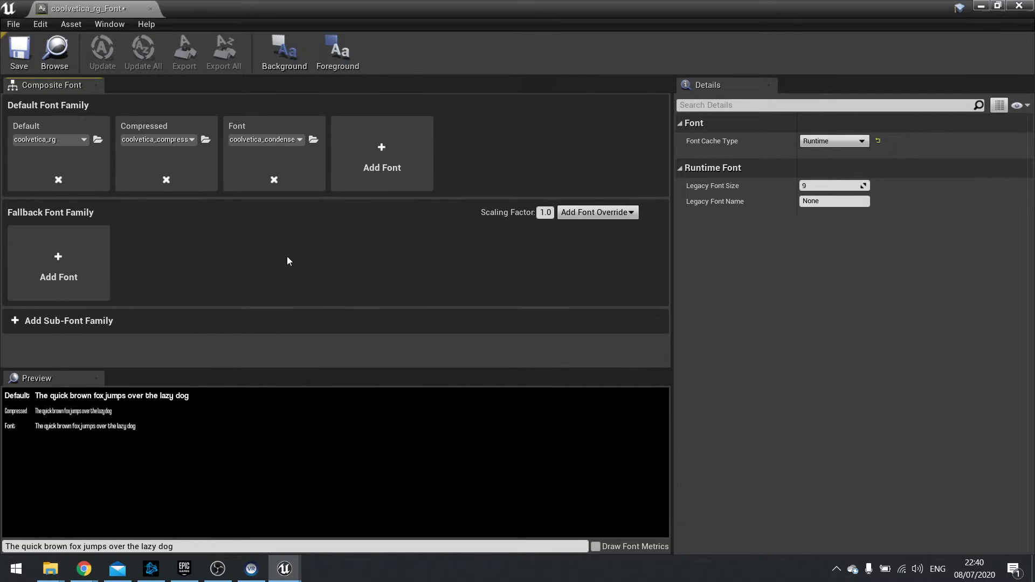
{"action": "left_click", "coordinate": [239, 127]}
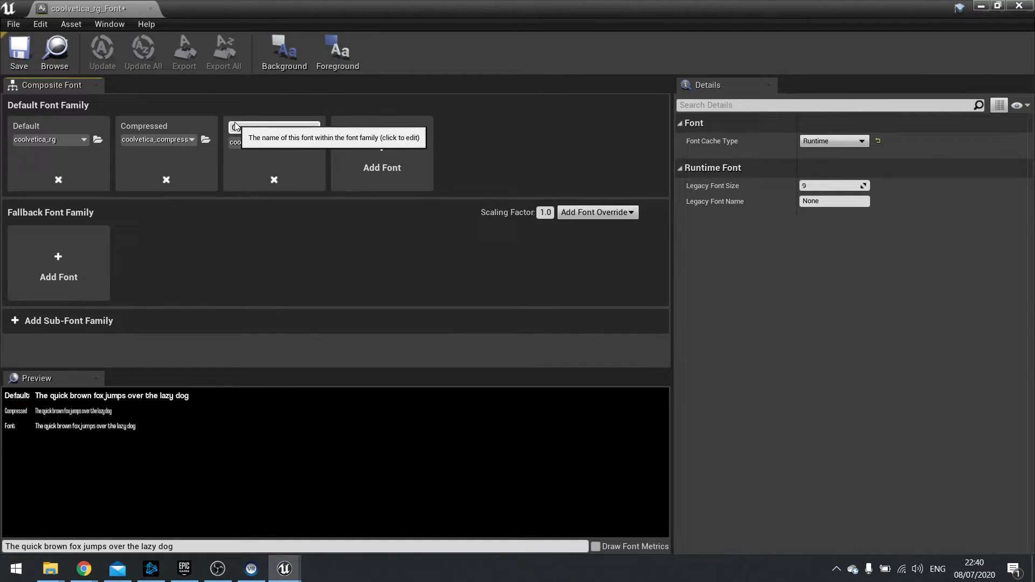
{"action": "type", "text": "Compresse"}
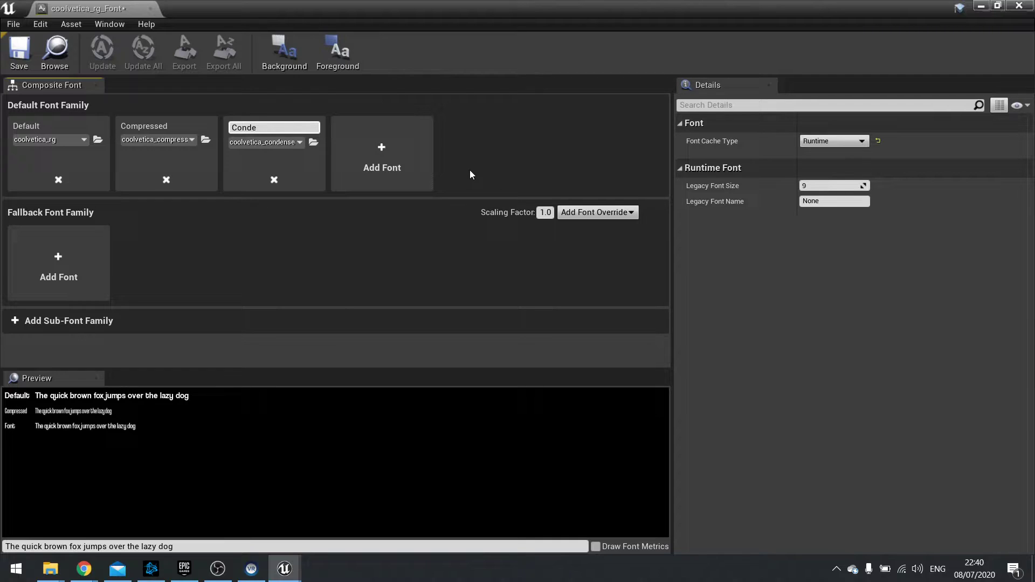
{"action": "type", "text": "d"}
{"action": "key", "text": "Return"}
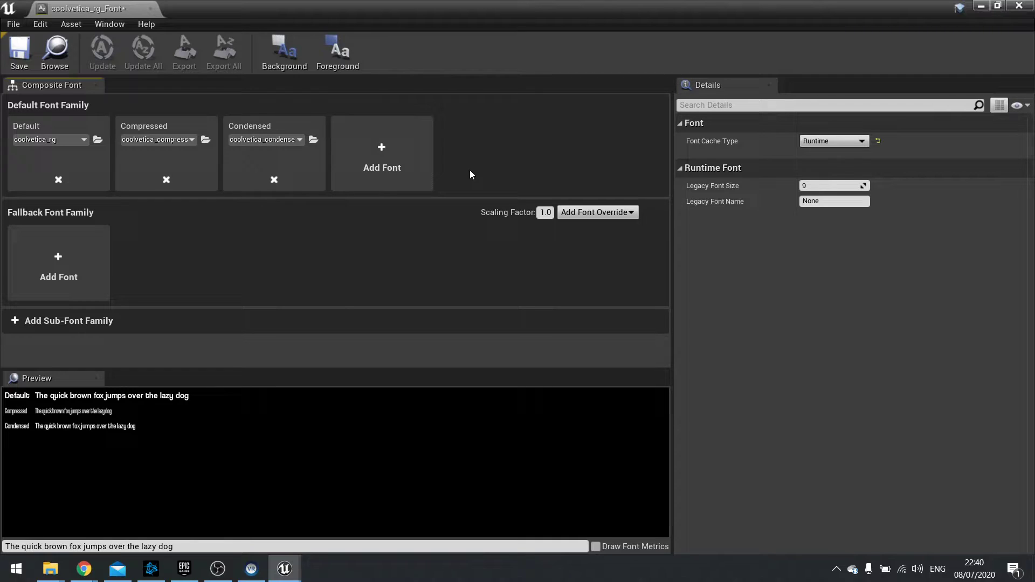
Add a fourth font to the default font family using coolvetica_crammed_rg and name it Crammed.
{"action": "left_click", "coordinate": [384, 168]}
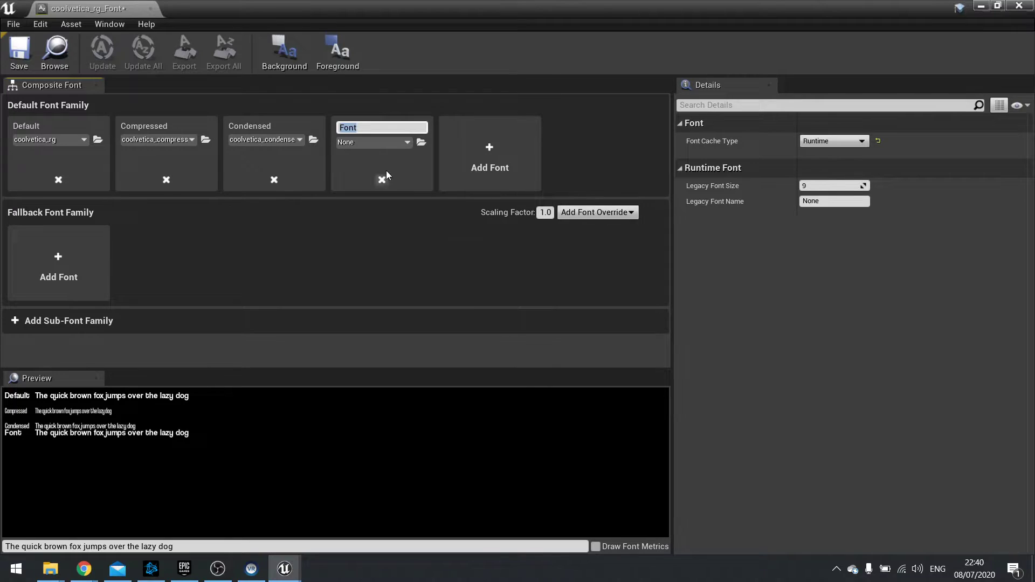
{"action": "left_click", "coordinate": [379, 139]}
{"action": "left_click", "coordinate": [367, 139]}
{"action": "left_click", "coordinate": [381, 288]}
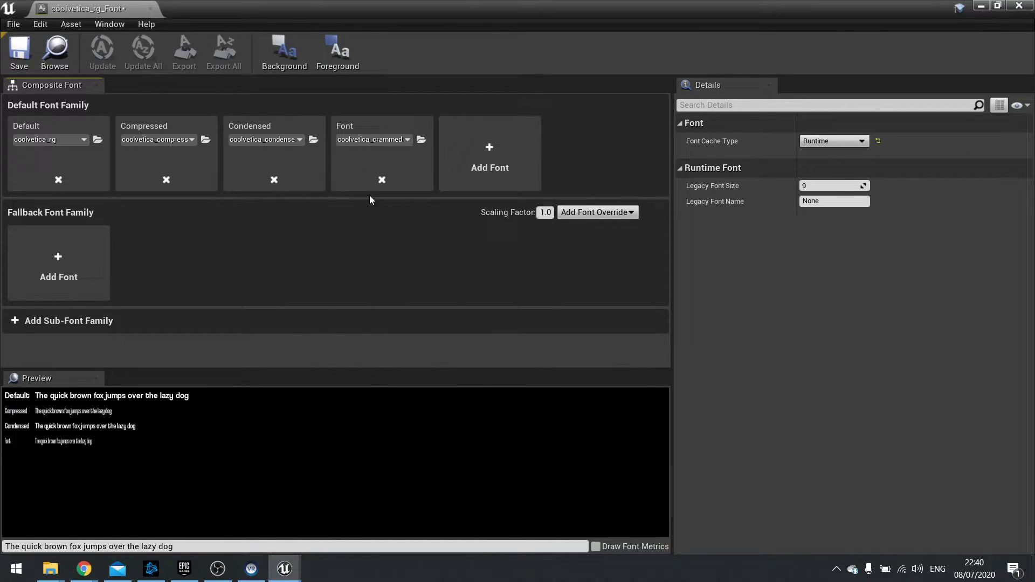
{"action": "double_click", "coordinate": [362, 128]}
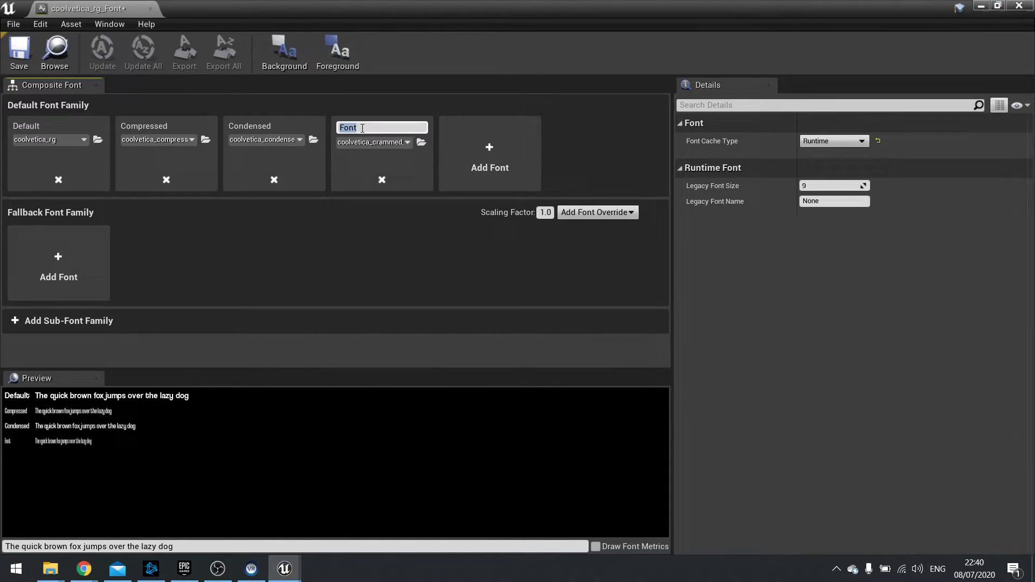
{"action": "type", "text": "Crammed"}
{"action": "key", "text": "Return"}
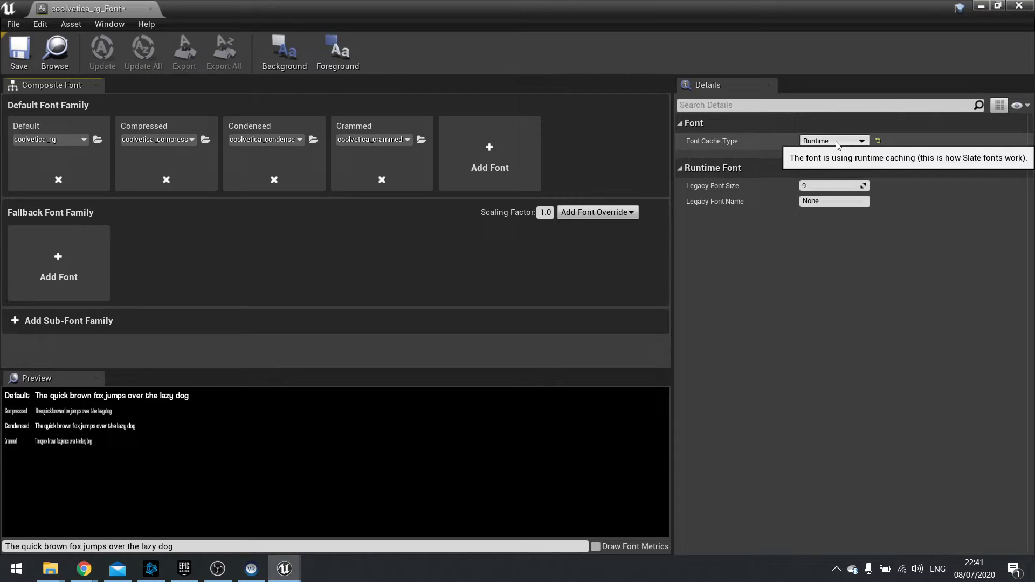
Save the composite font with its font cache type kept at Runtime and close its editor.
{"action": "left_click", "coordinate": [832, 146]}
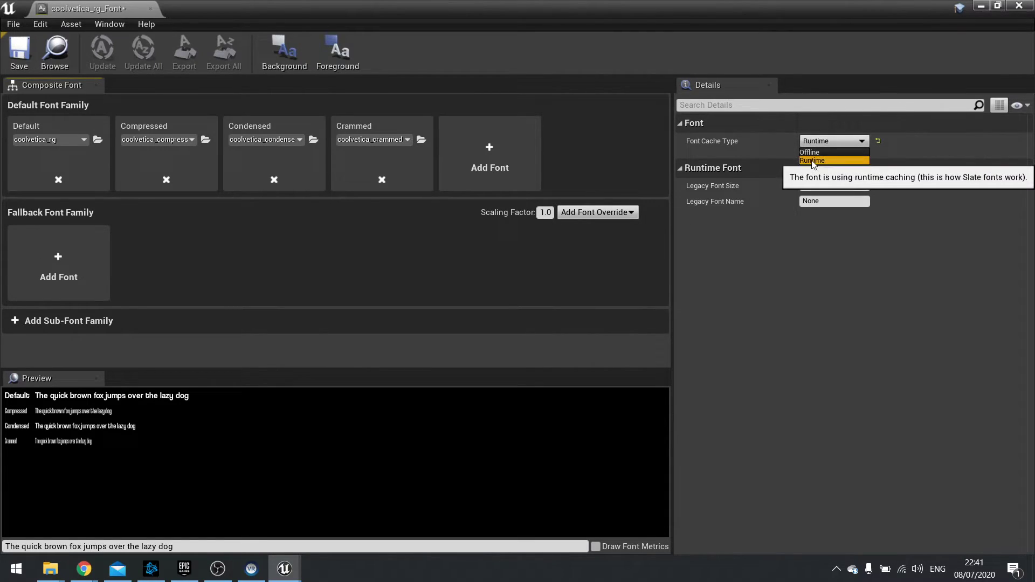
{"action": "left_click", "coordinate": [811, 148]}
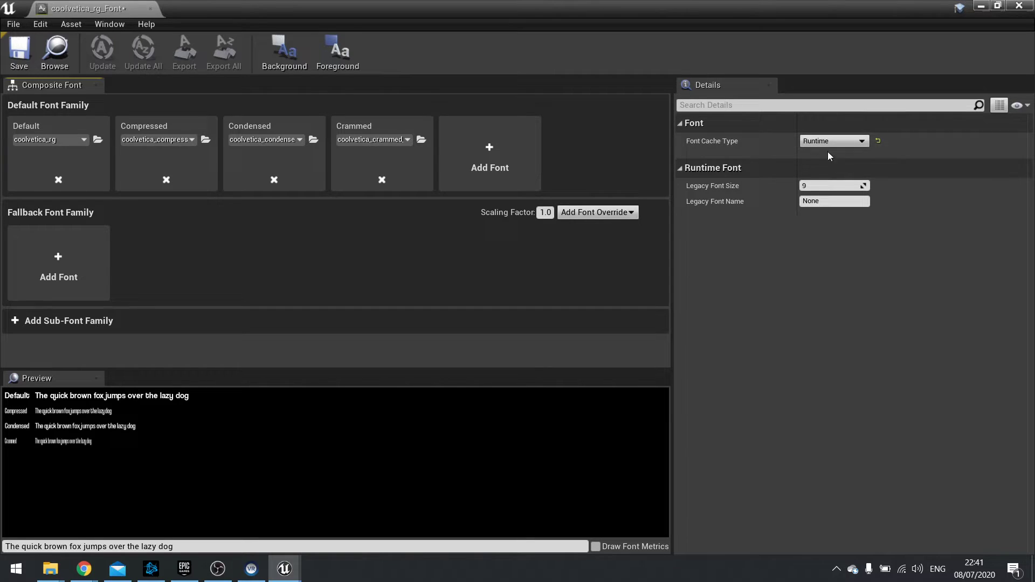
{"action": "left_click", "coordinate": [19, 52]}
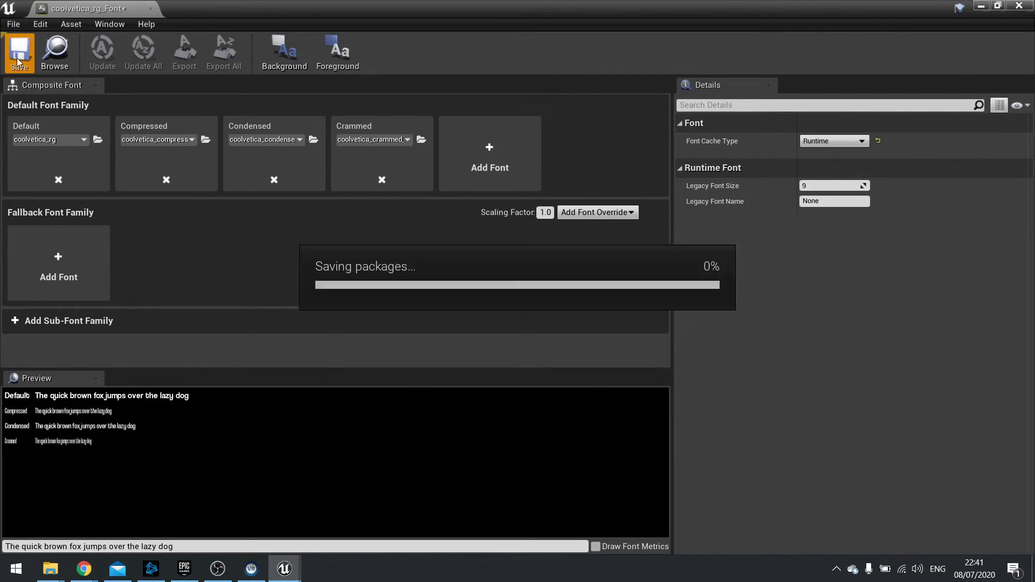
{"action": "left_click", "coordinate": [1024, 8]}
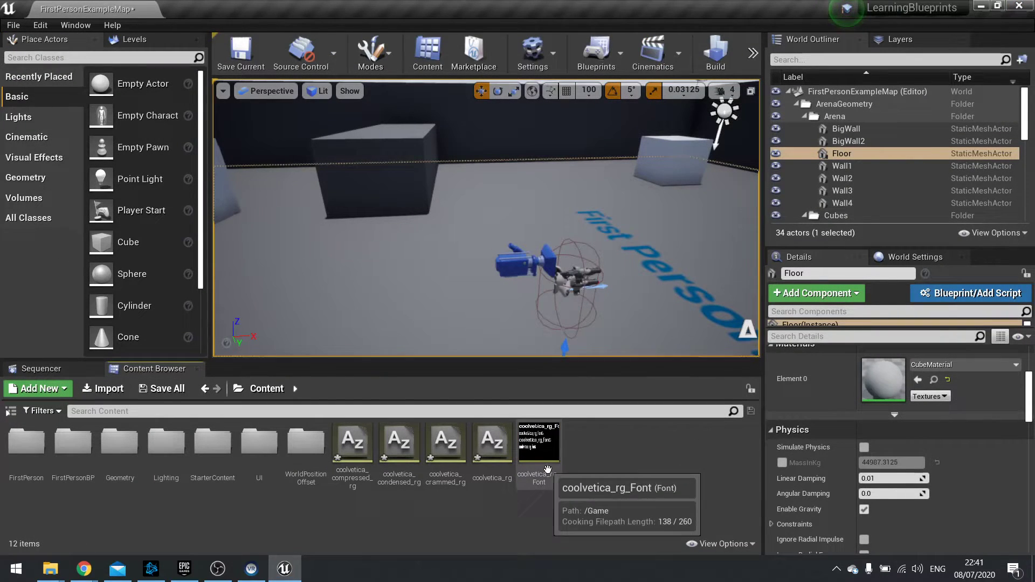
Create a Widget Blueprint in the Content folder, keeping the default name.
{"action": "right_click", "coordinate": [599, 463]}
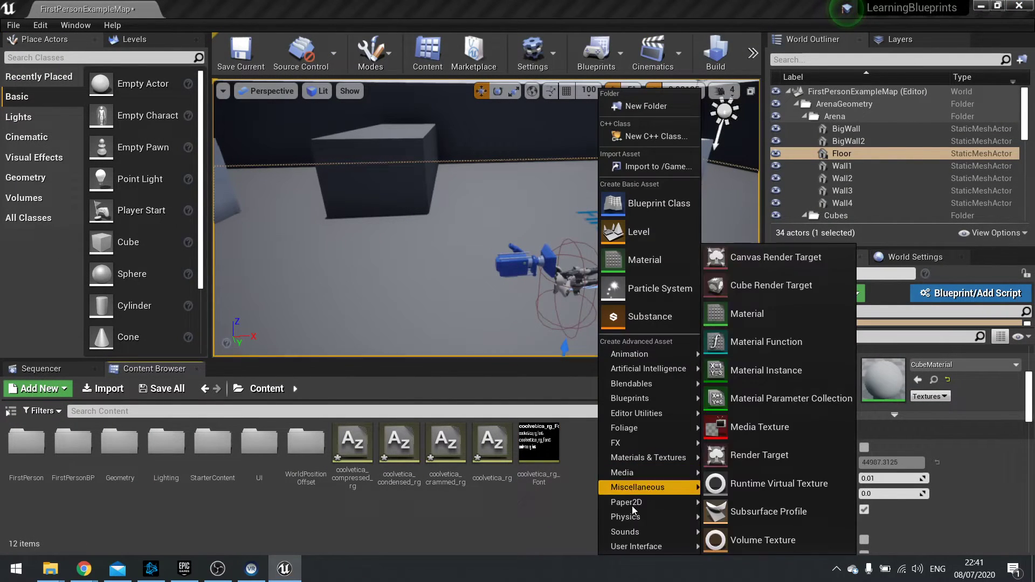
{"action": "mouse_move", "coordinate": [623, 541]}
{"action": "left_click", "coordinate": [734, 541]}
{"action": "key", "text": "Return"}
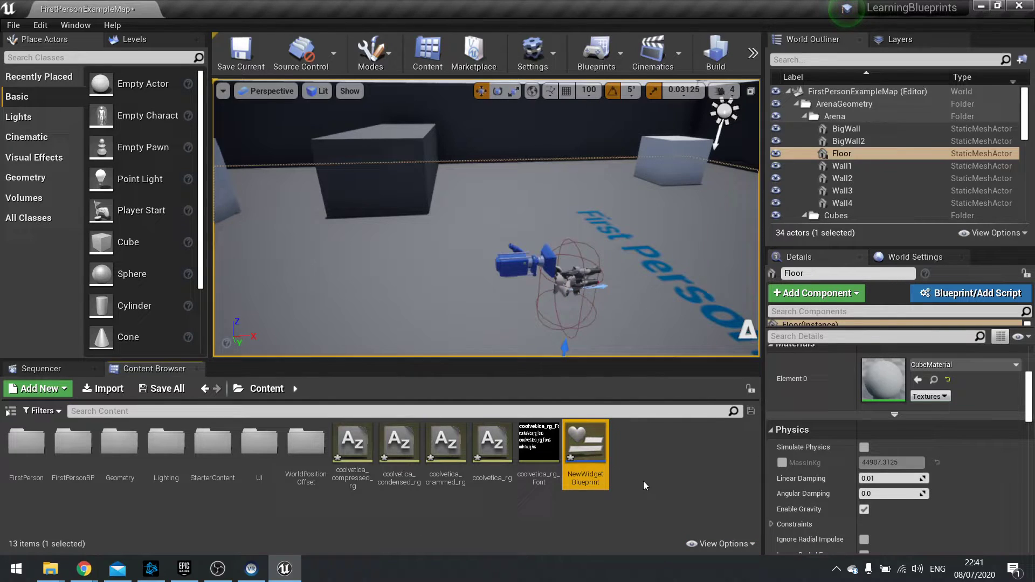
Open the new Widget Blueprint and place a Text widget on the canvas at about X 324, Y 344.
{"action": "double_click", "coordinate": [587, 447]}
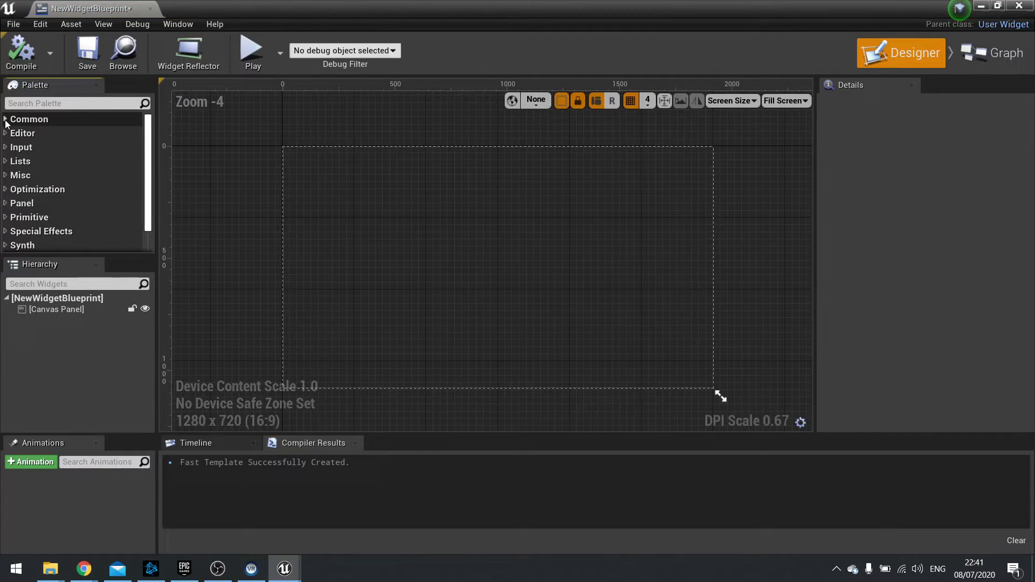
{"action": "left_click", "coordinate": [6, 120]}
{"action": "left_click_drag", "start_coordinate": [45, 241], "coordinate": [352, 220]}
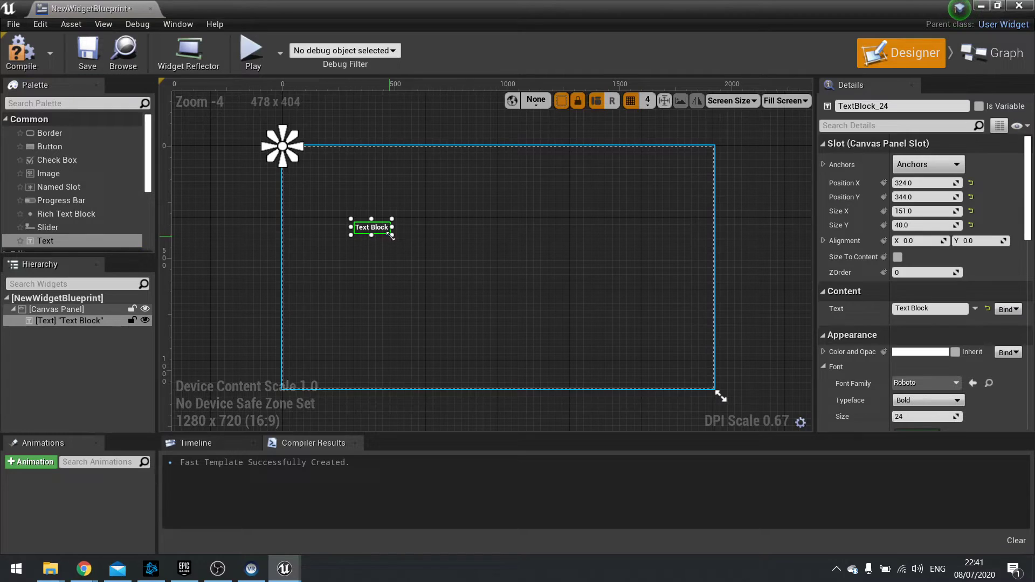
Set the text block's font size to 184 and its font family to coolvetica_rg_Font.
{"action": "scroll", "coordinate": [910, 363], "scroll_direction": "down", "scroll_amount": 1}
{"action": "left_click_drag", "start_coordinate": [912, 374], "coordinate": [959, 374]}
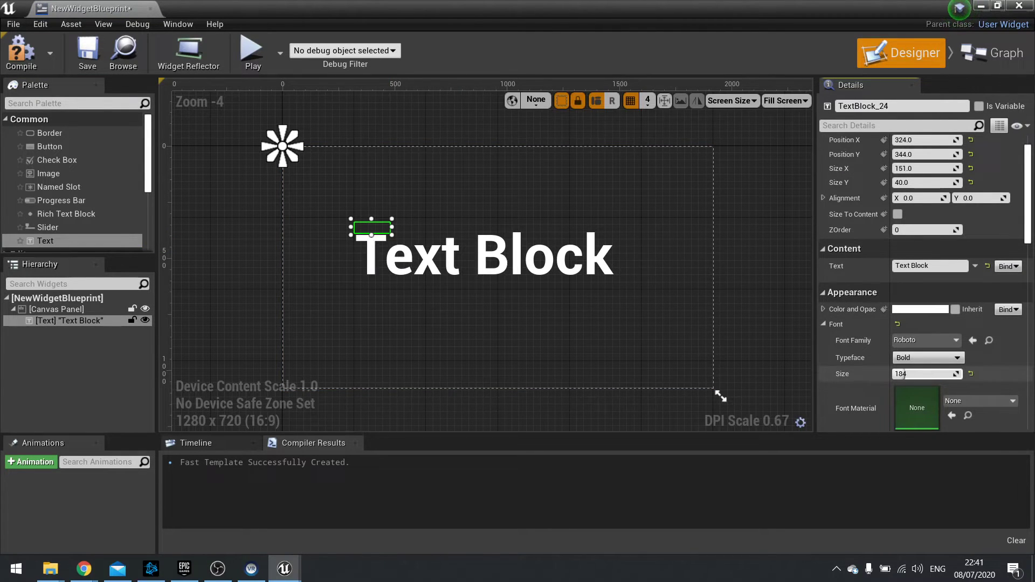
{"action": "scroll", "coordinate": [850, 331], "scroll_direction": "down", "scroll_amount": 1}
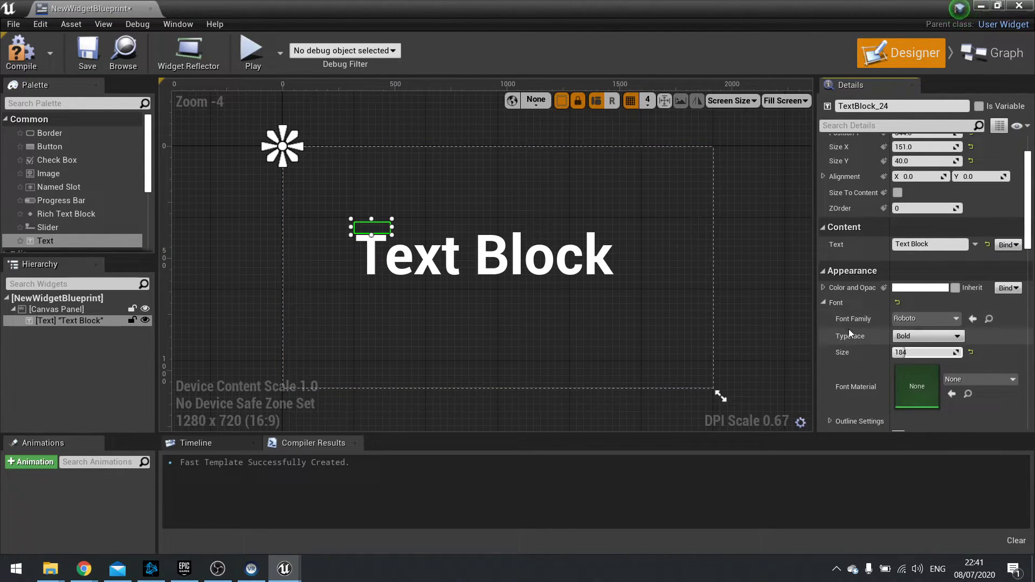
{"action": "left_click", "coordinate": [919, 319]}
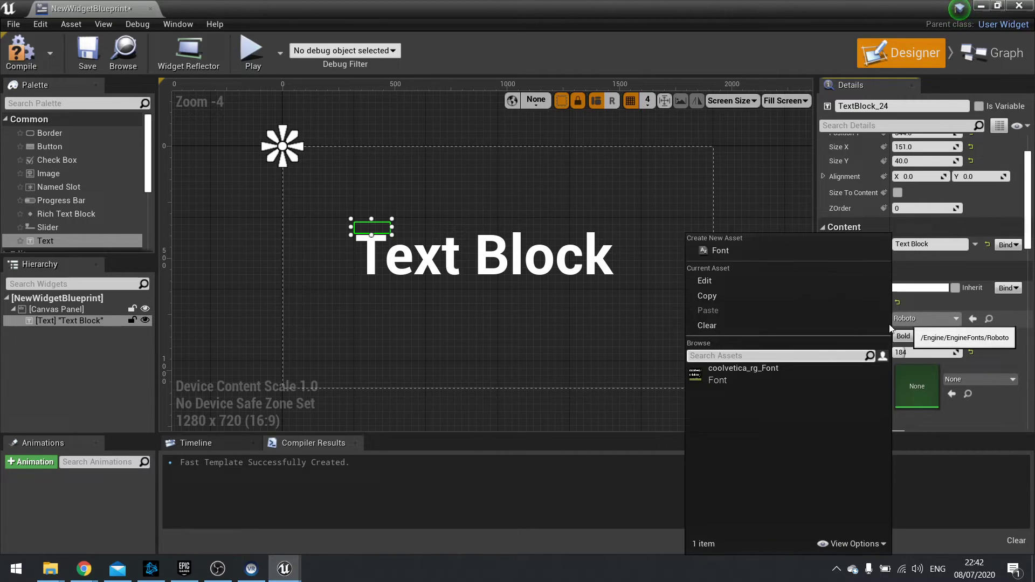
{"action": "left_click", "coordinate": [741, 379]}
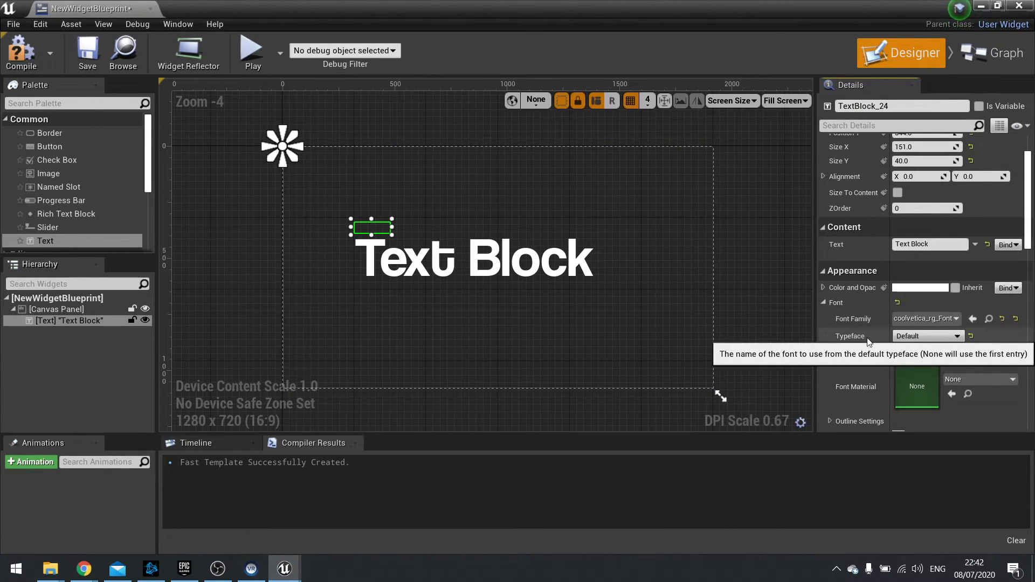
Preview the text block in the Compressed, Condensed and Crammed typefaces and return it to Default.
{"action": "left_click", "coordinate": [926, 337]}
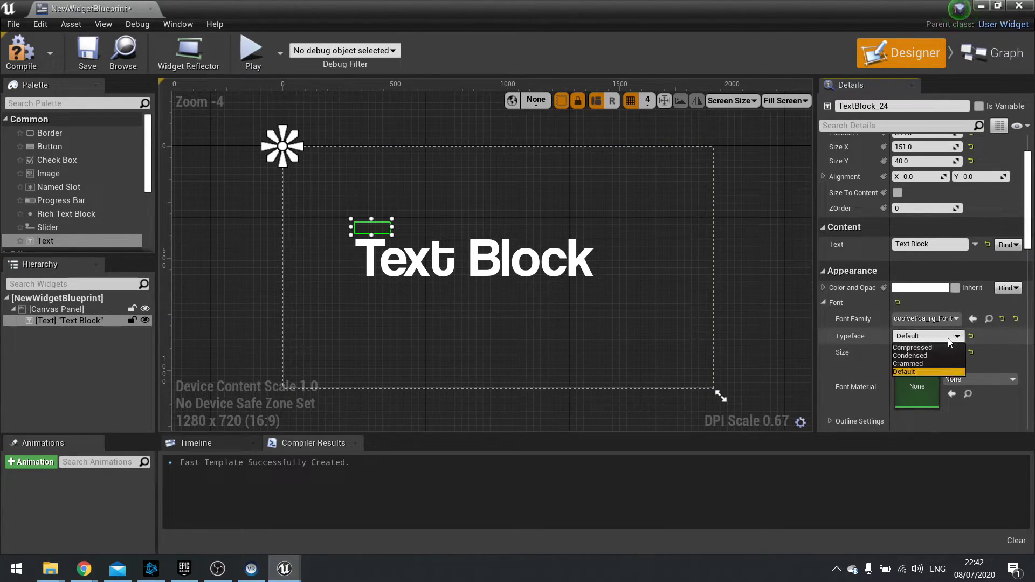
{"action": "left_click", "coordinate": [923, 348]}
{"action": "left_click", "coordinate": [925, 336]}
{"action": "left_click", "coordinate": [922, 356]}
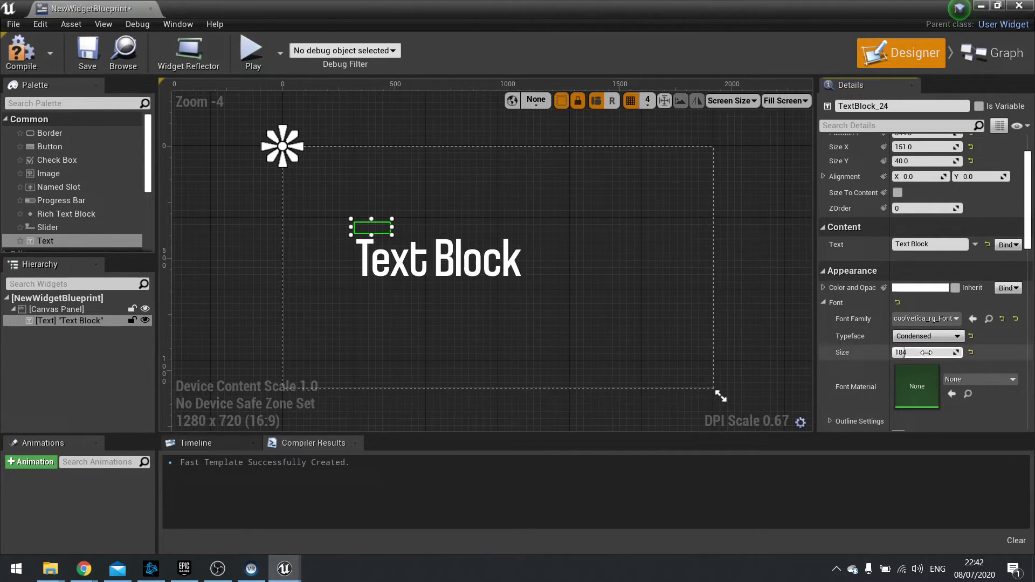
{"action": "left_click", "coordinate": [928, 337]}
{"action": "left_click", "coordinate": [916, 364]}
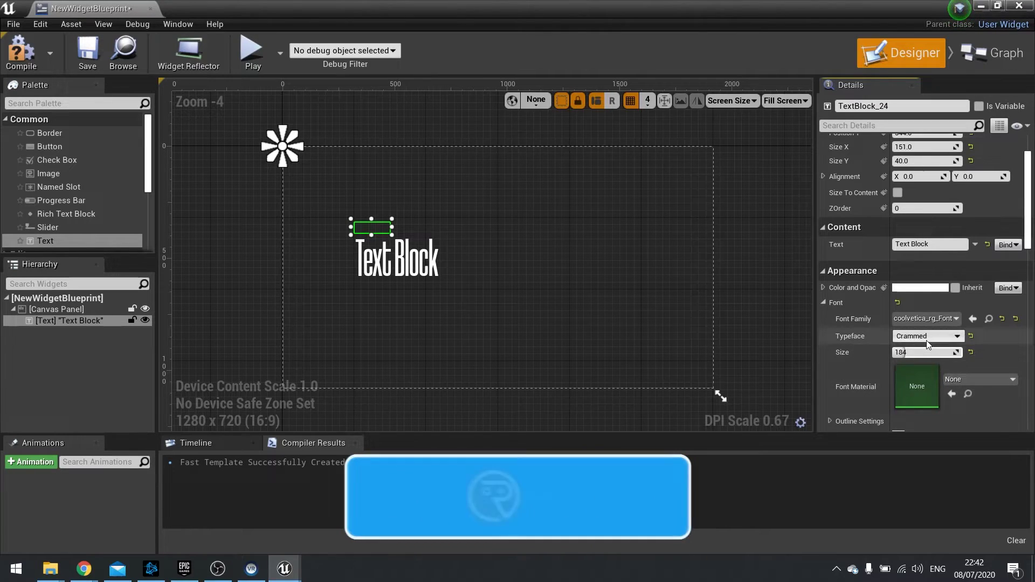
{"action": "left_click", "coordinate": [926, 337]}
{"action": "left_click", "coordinate": [918, 374]}
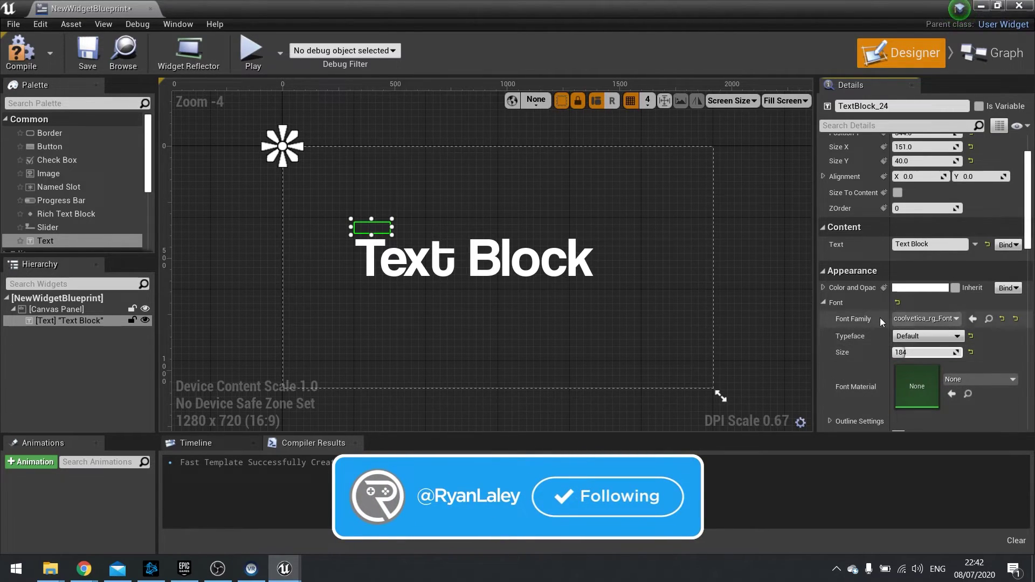